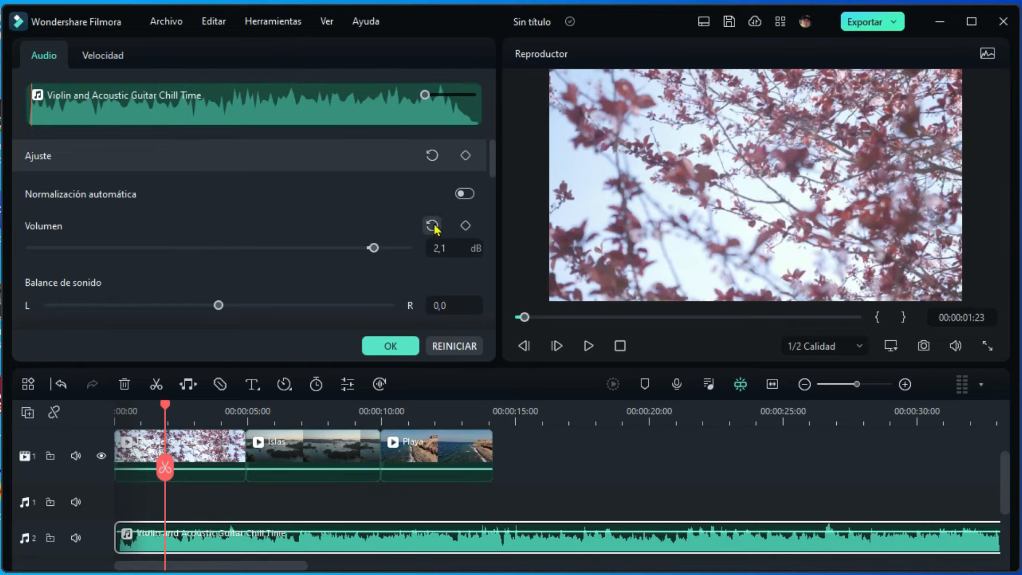
Set the music clip's volume to -10.5 dB and give it a fade-in of 1.28 s
left_click_drag(366, 248, 334, 259)
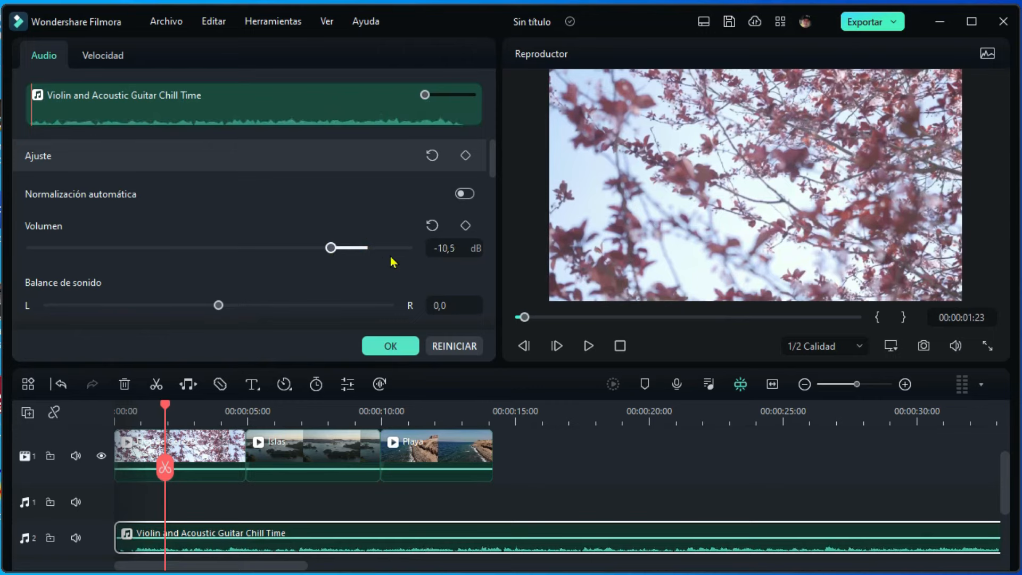
scroll(262, 255, "down", 5)
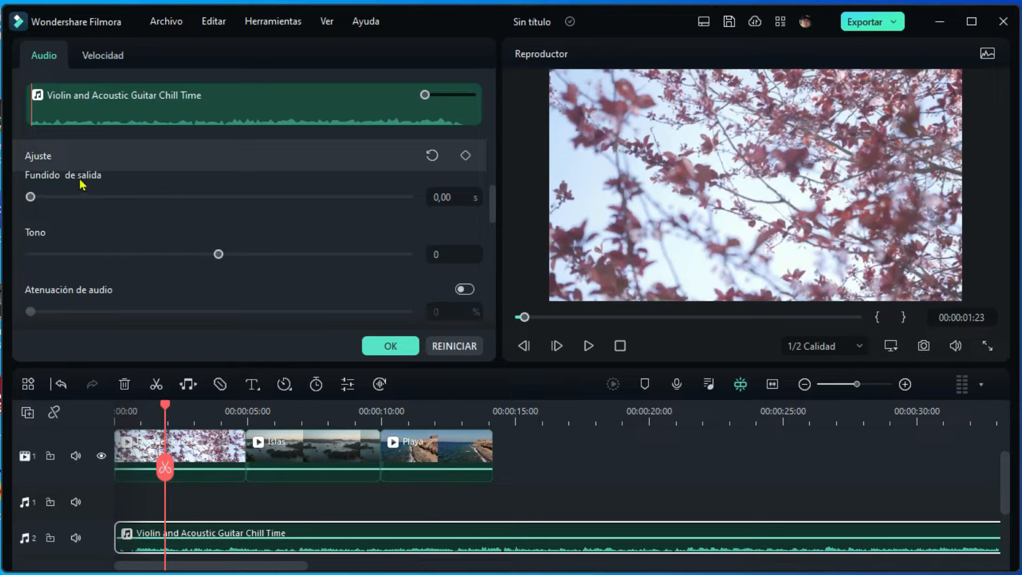
scroll(71, 218, "up", 4)
scroll(54, 254, "down", 2)
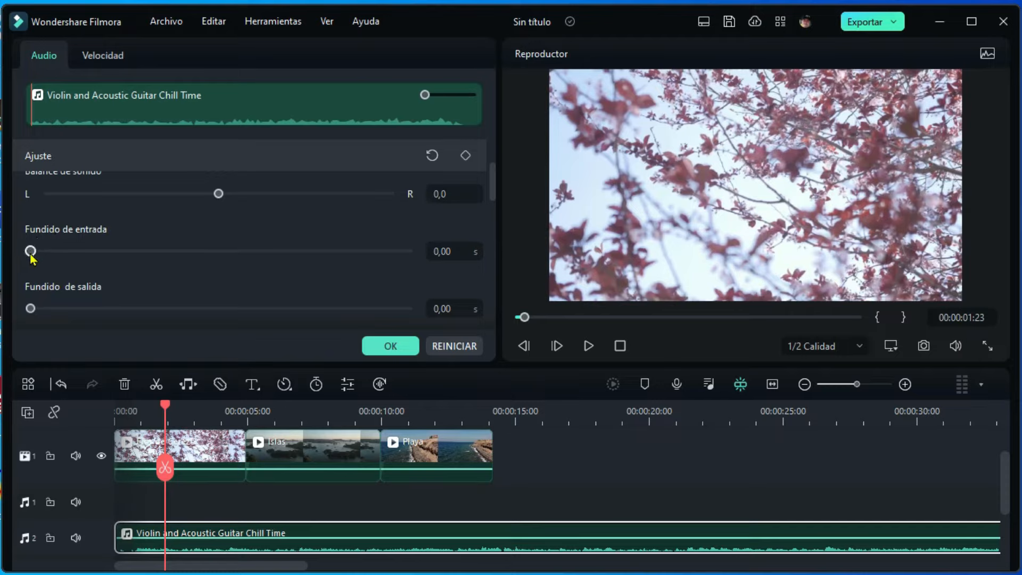
left_click_drag(32, 255, 35, 256)
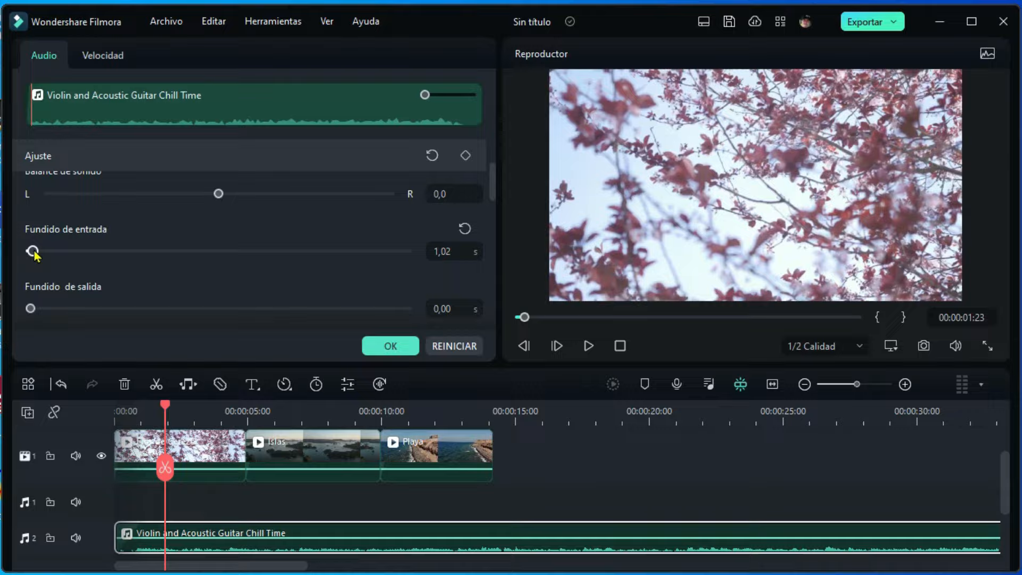
left_click_drag(35, 255, 35, 255)
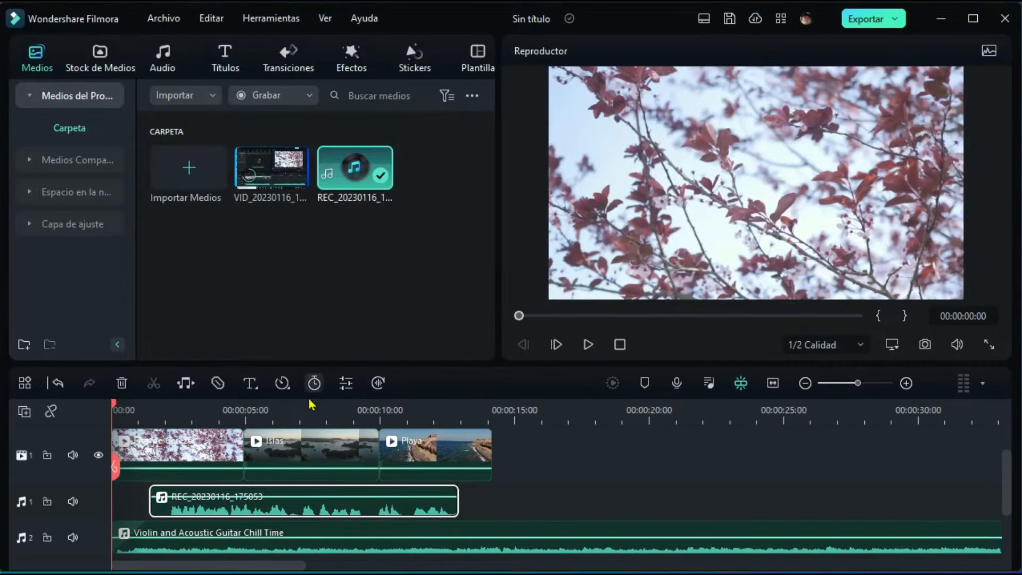
Review the noise-removal options of the voice recording on audio track 1, and play the edit to hear the voice over the music
mouse_move(262, 468)
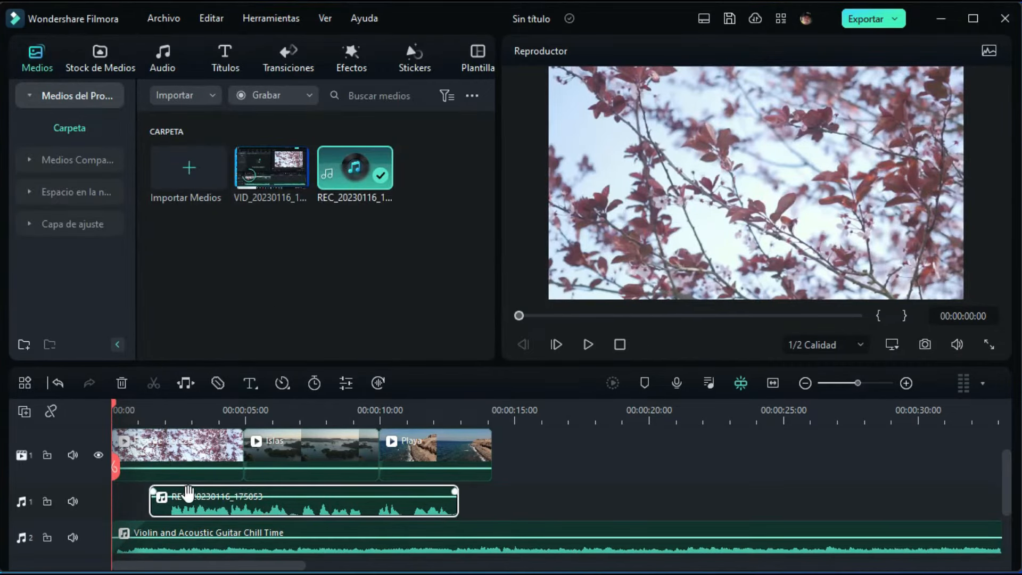
mouse_move(264, 495)
double_click(253, 503)
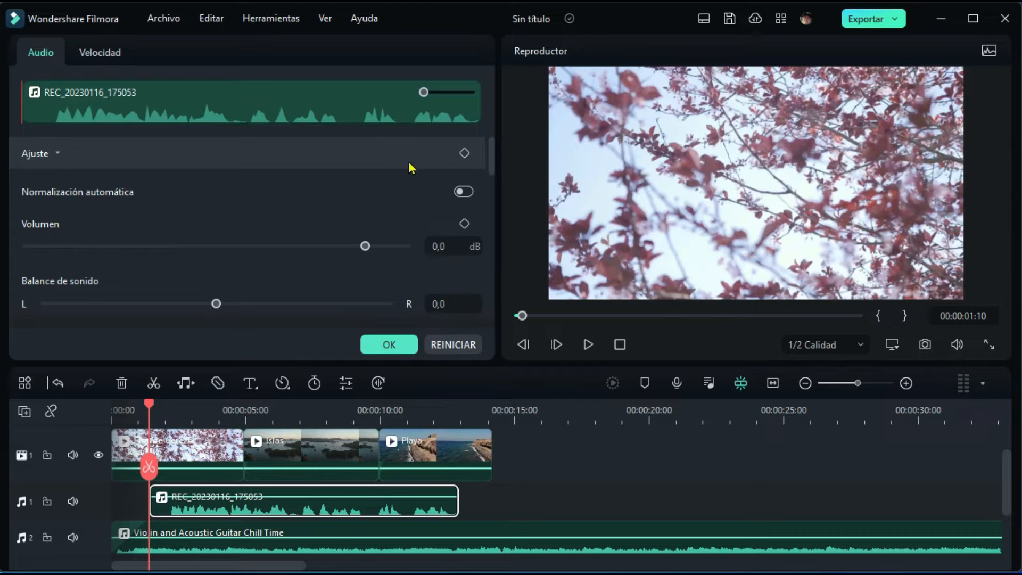
left_click(58, 153)
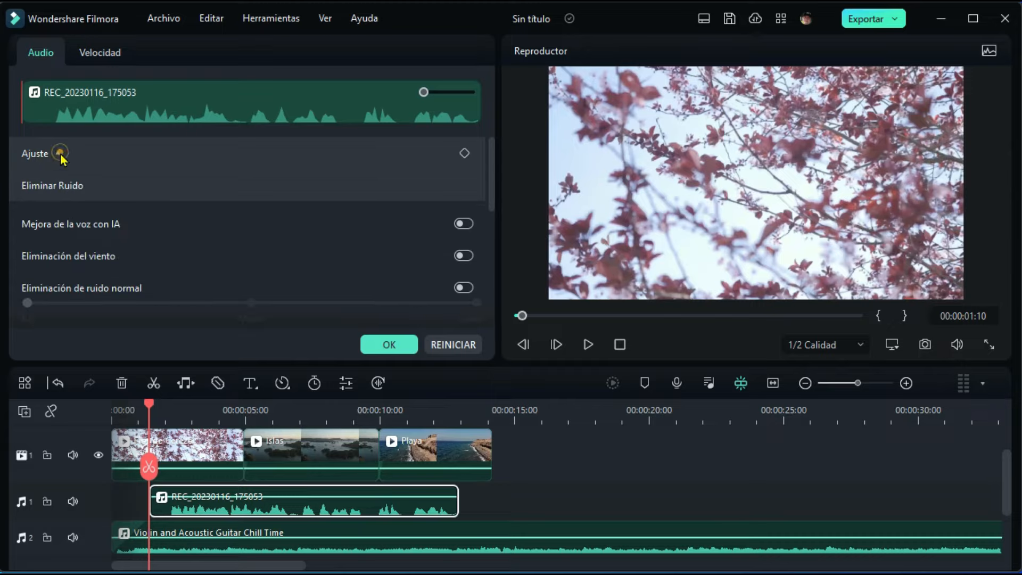
left_click(59, 153)
left_click(389, 345)
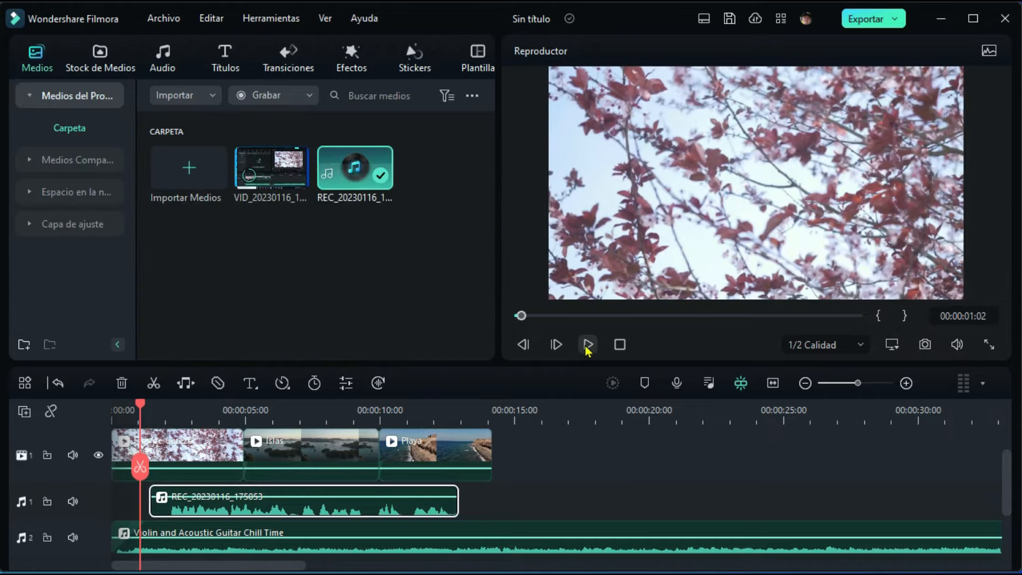
left_click(588, 345)
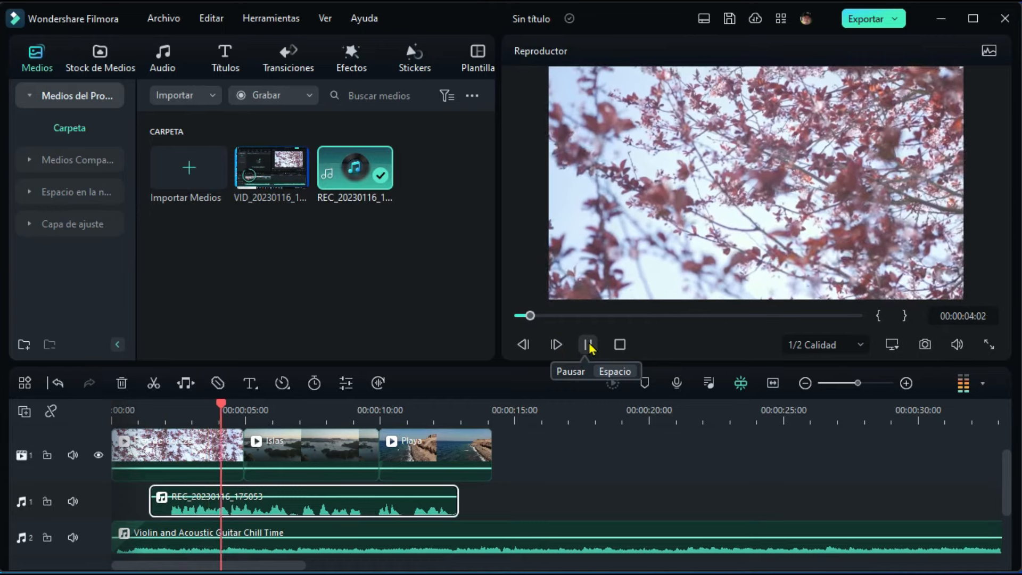
left_click(588, 344)
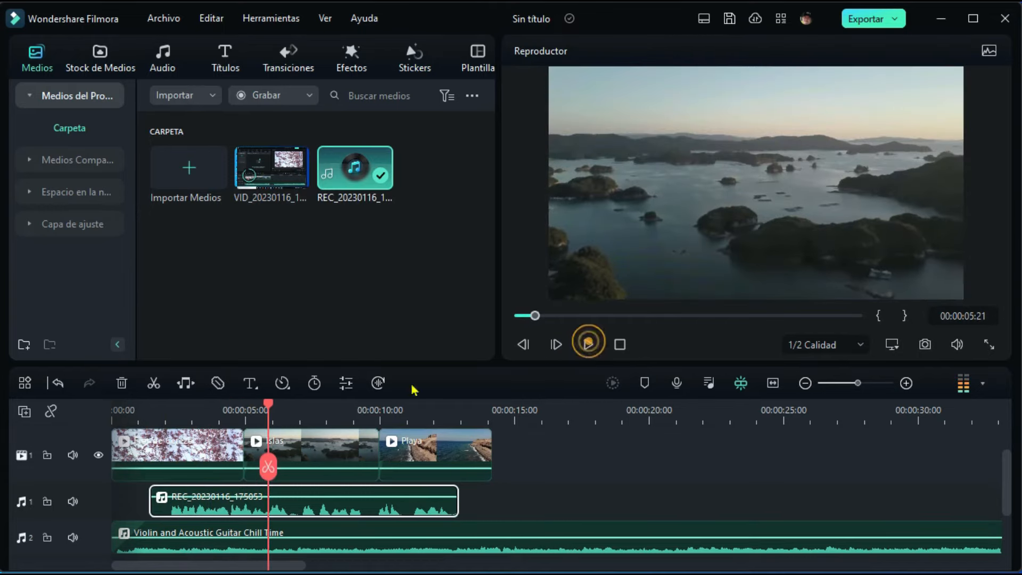
Add volume keyframes to the music clip: -10.5 dB at 00:00:01:20 and -20 dB at 00:00:02:02
left_click_drag(268, 410, 163, 440)
left_click_drag(208, 415, 242, 416)
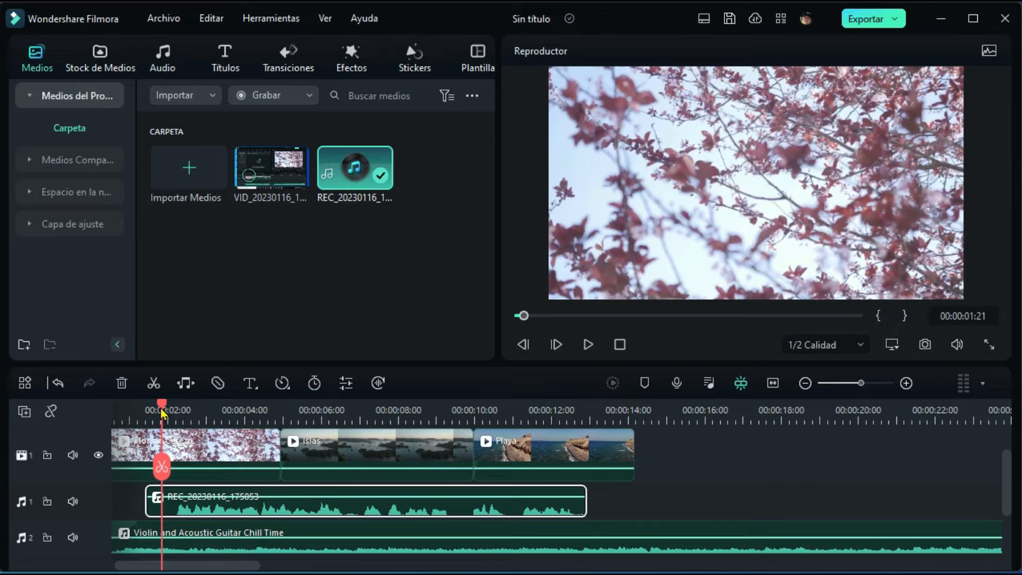
left_click_drag(162, 414, 165, 421)
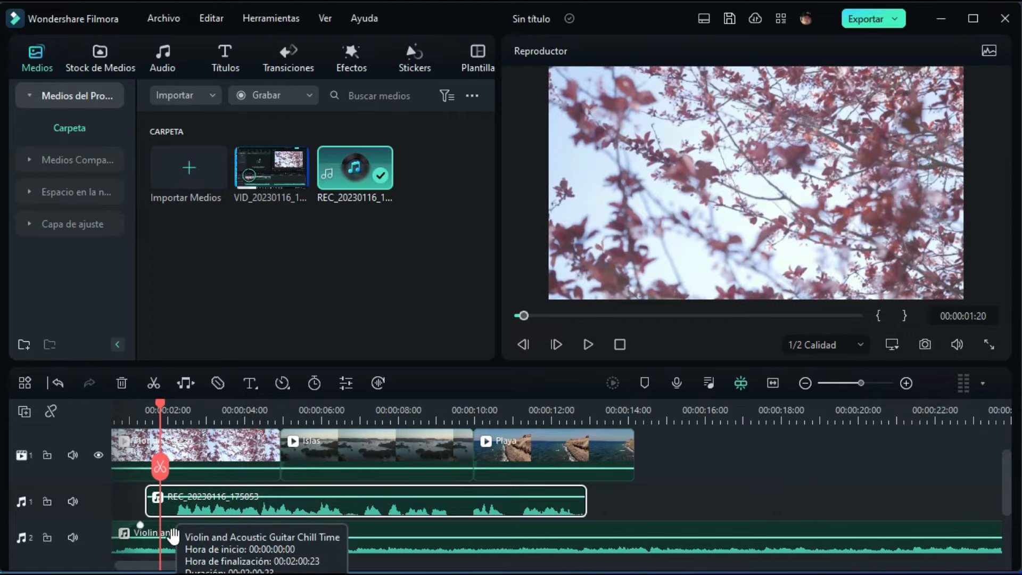
left_click(183, 550)
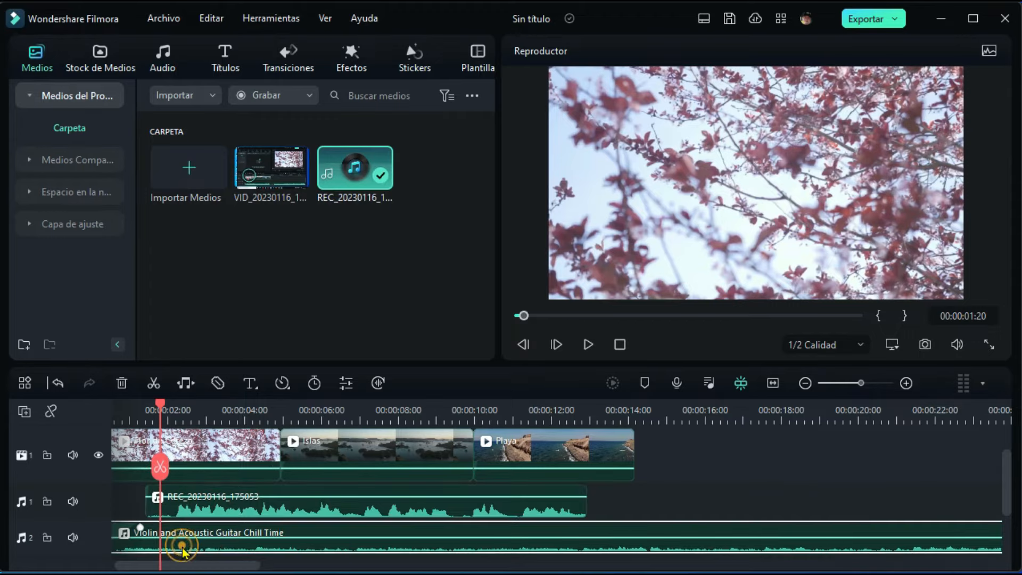
double_click(183, 550)
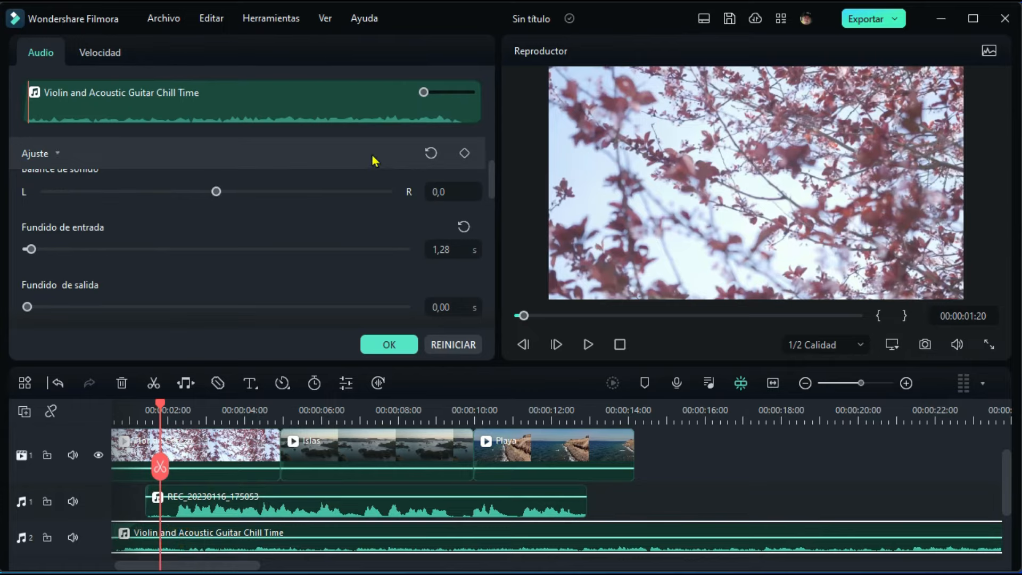
scroll(371, 209, "up", 2)
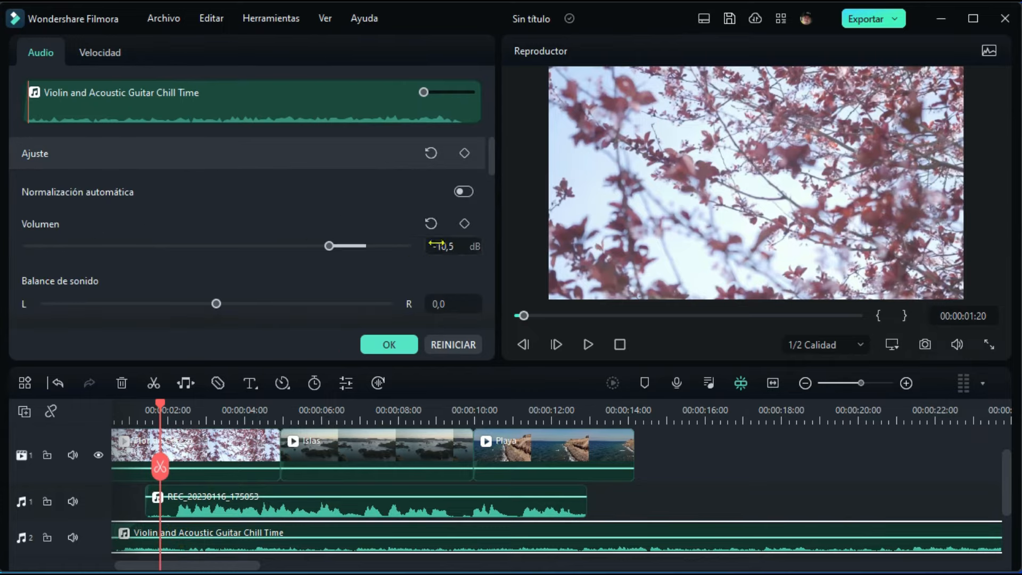
left_click(465, 224)
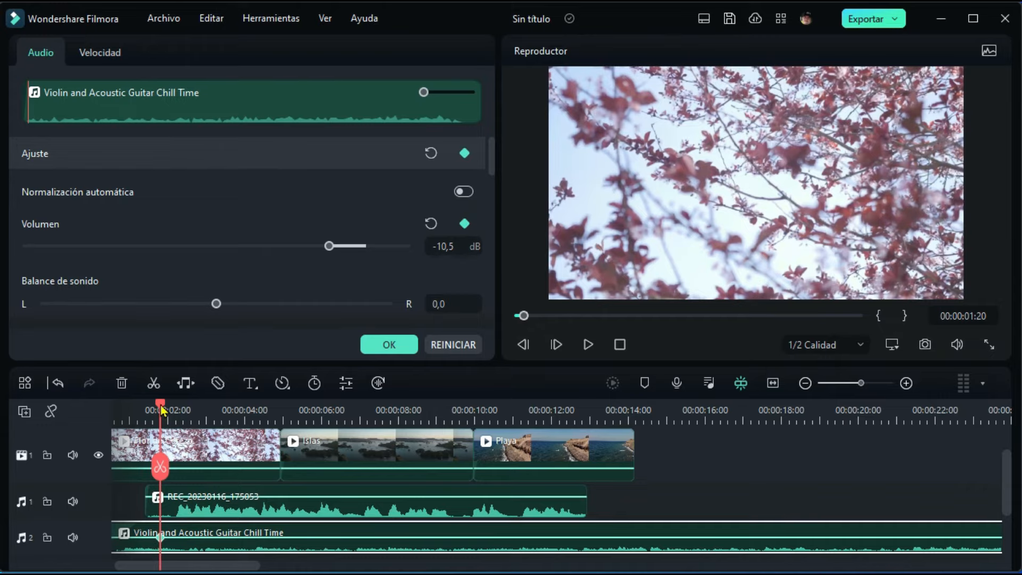
left_click_drag(161, 409, 172, 408)
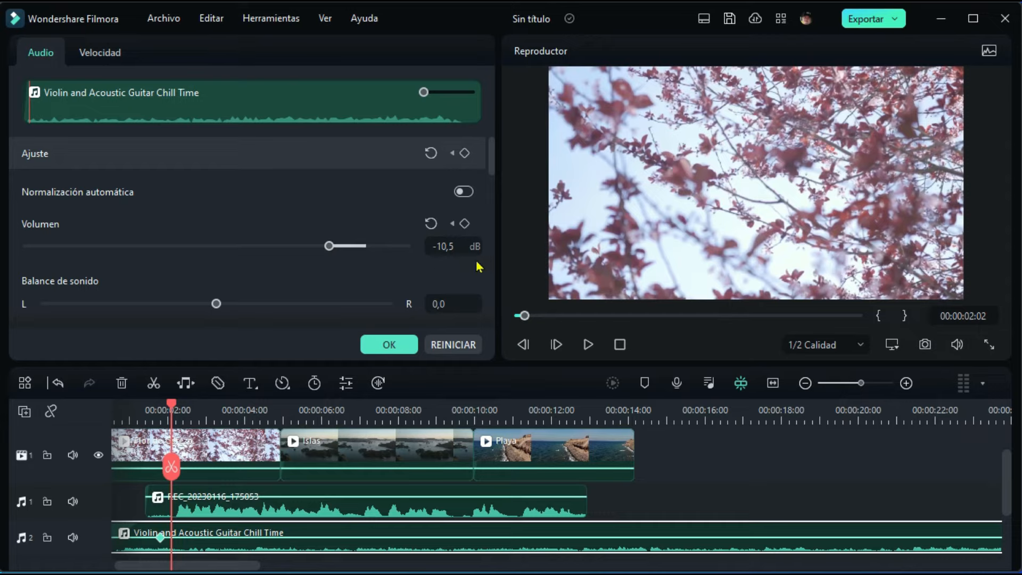
left_click_drag(330, 248, 299, 258)
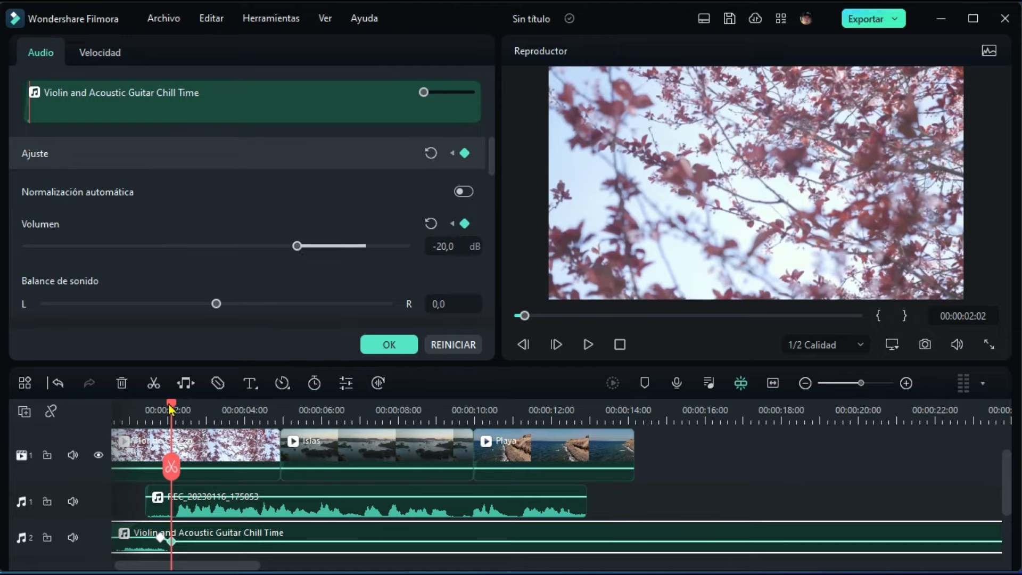
Add two more music volume keyframes near the end of the voice recording: -20 dB at 00:00:12:19 and -10.5 dB at 00:00:13:00
left_click_drag(171, 411, 582, 435)
left_click(464, 224)
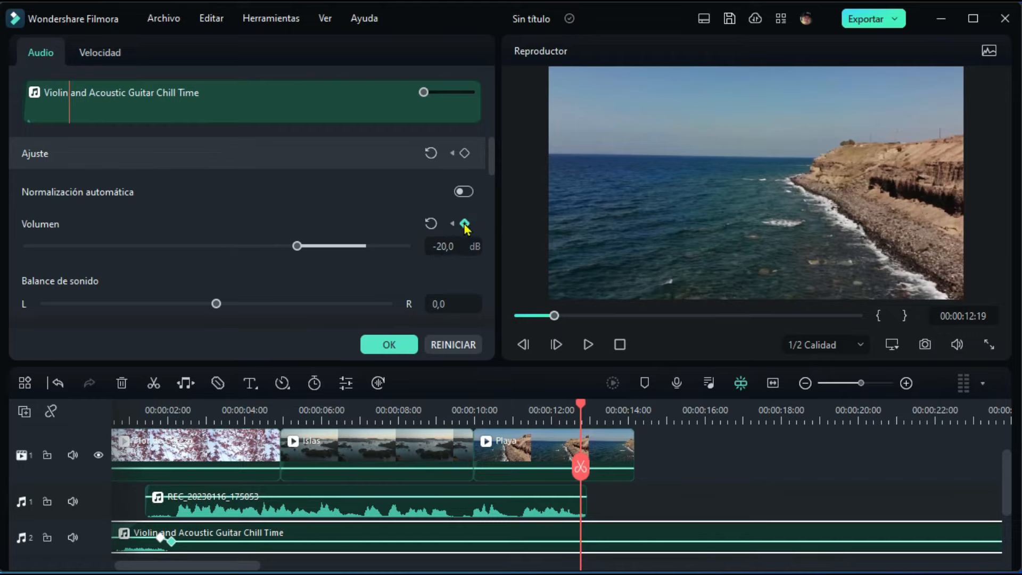
left_click(464, 224)
left_click_drag(582, 409, 593, 409)
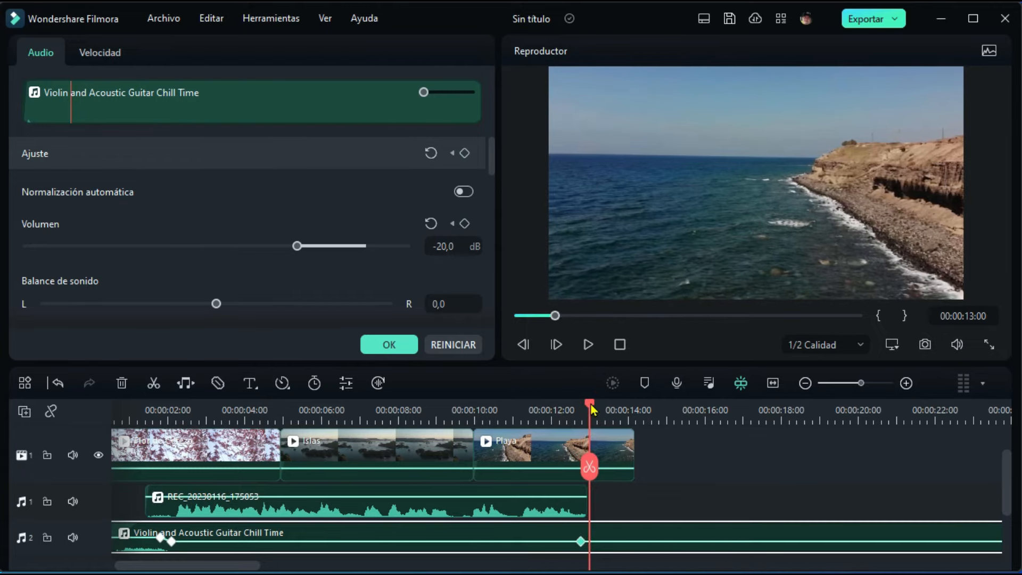
left_click_drag(301, 250, 328, 248)
Play the edit from the music clip's first volume keyframe through the end of the voice recording
left_click(159, 539)
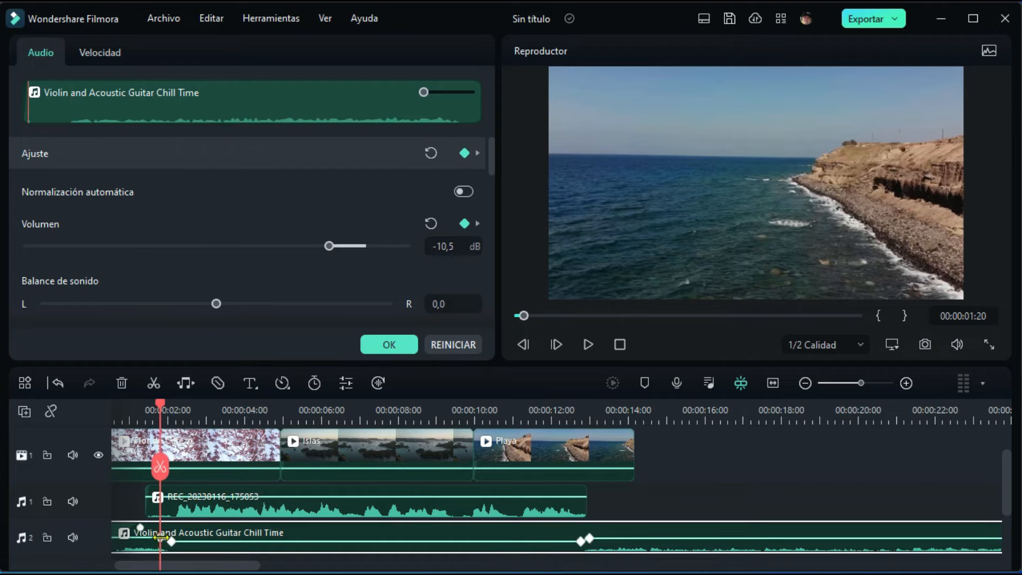
left_click(588, 344)
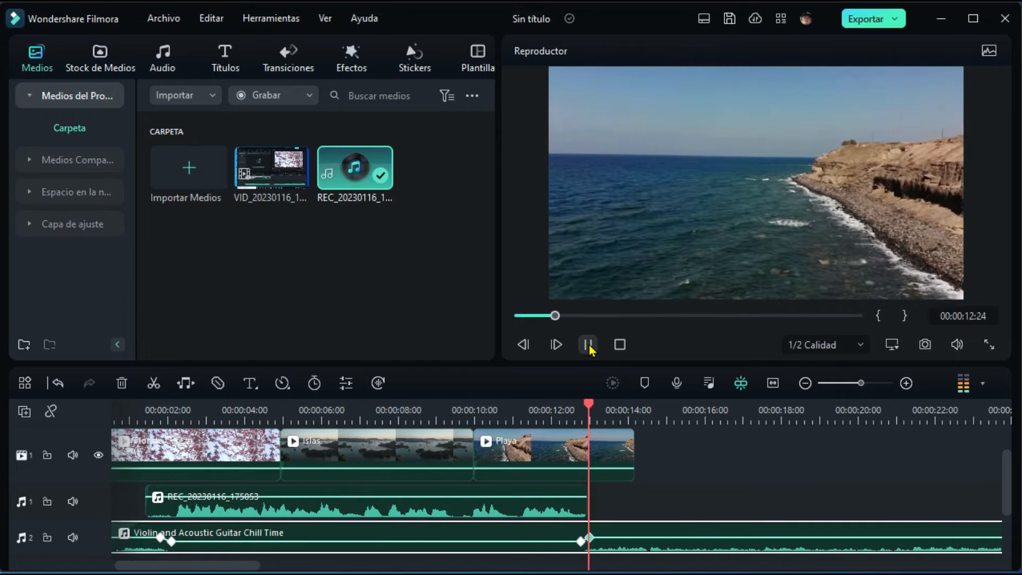
left_click(588, 345)
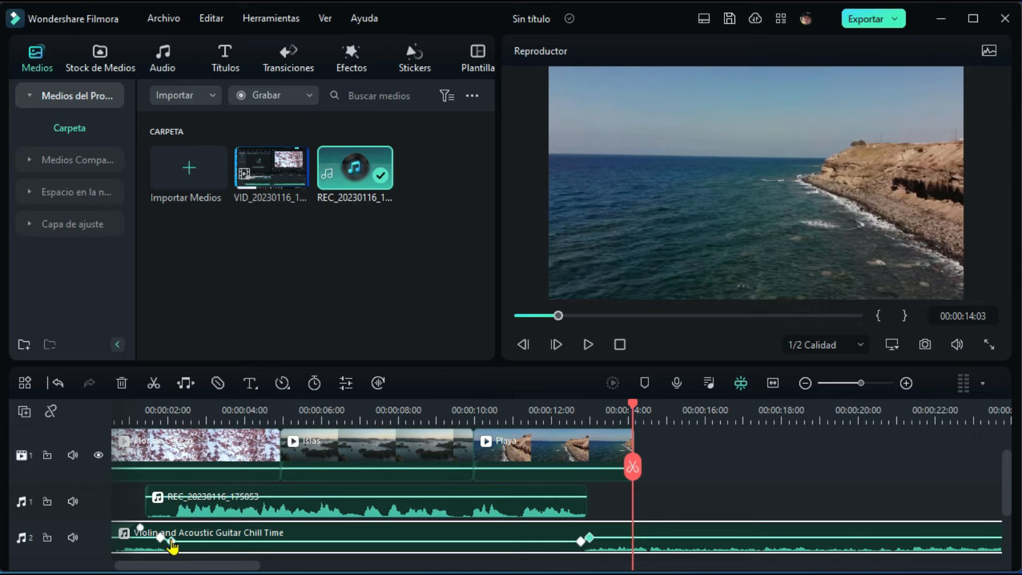
Set the music clip's volume to -25 dB at the 00:00:12:19 keyframe
double_click(211, 531)
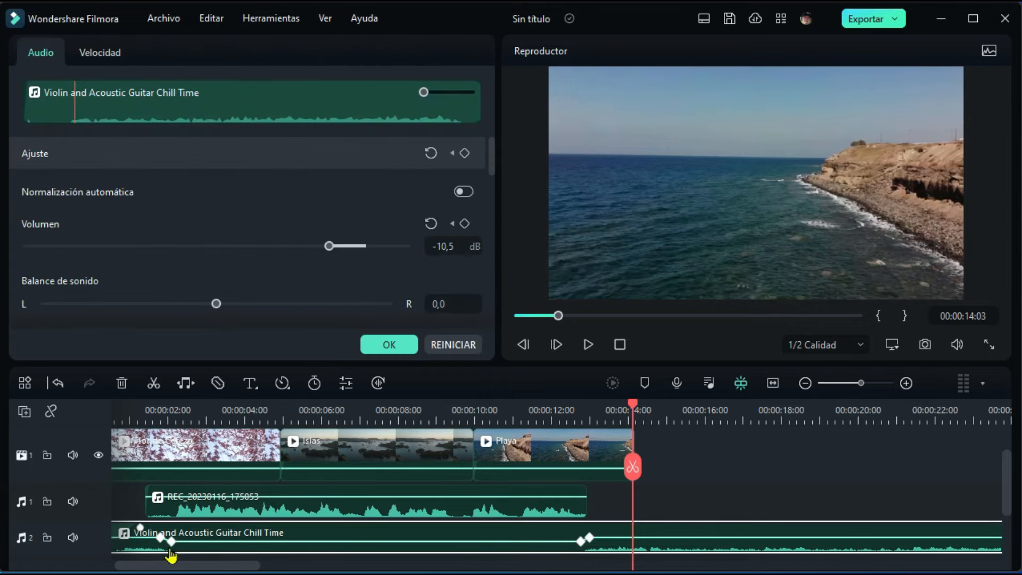
left_click(453, 226)
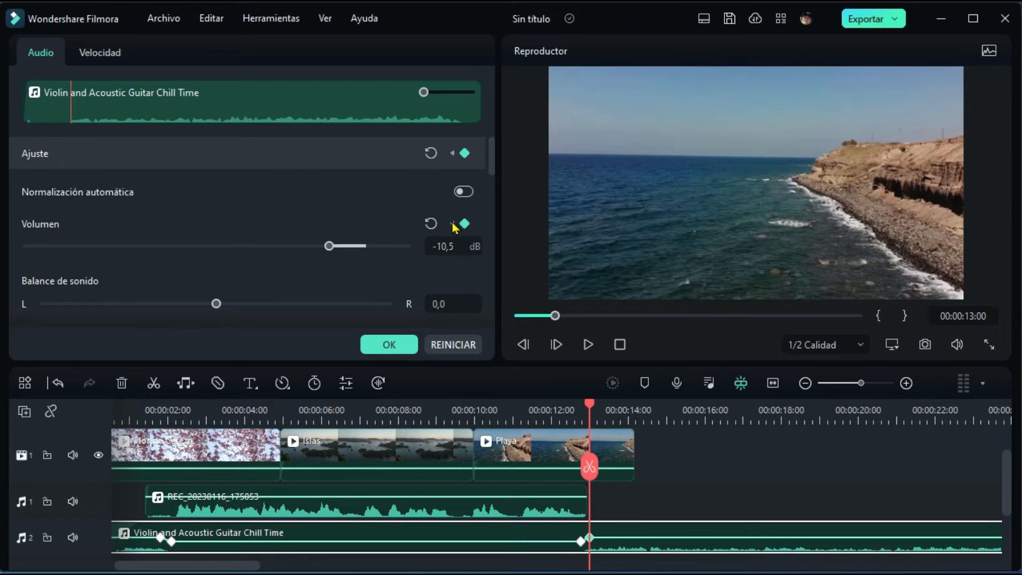
left_click(452, 224)
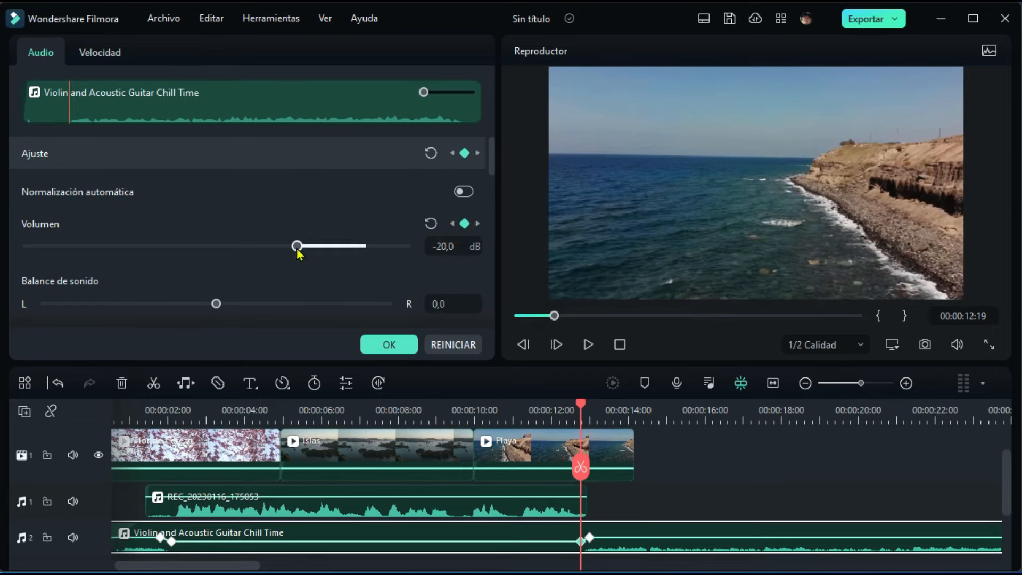
left_click_drag(297, 246, 289, 246)
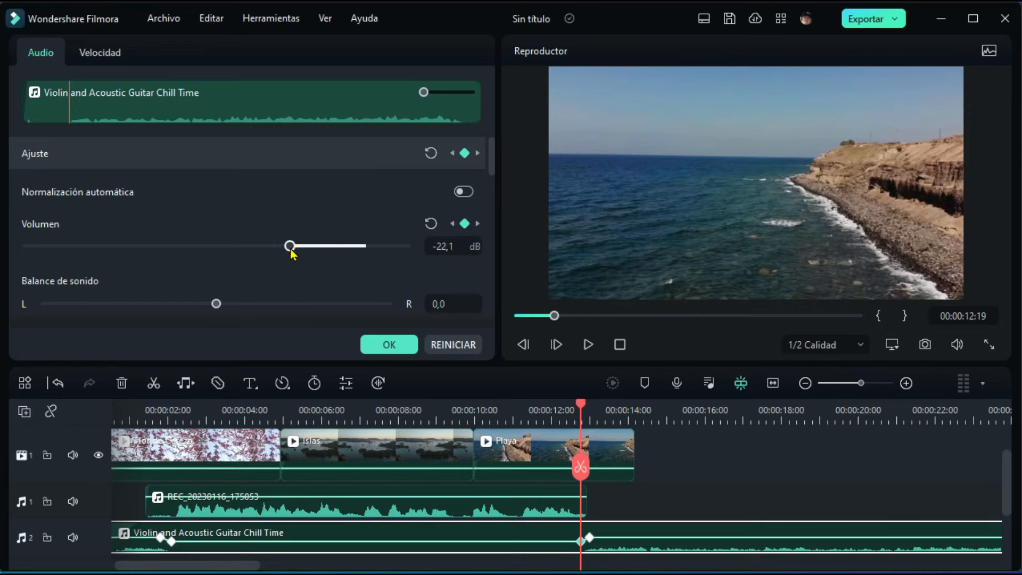
double_click(443, 248)
type("-20")
key("Return")
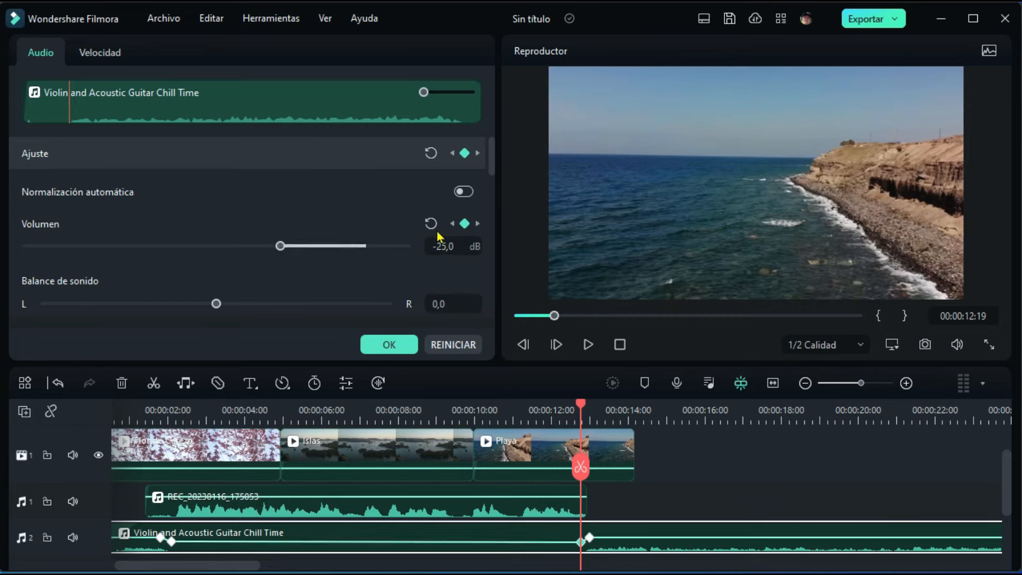
Set the music volume to -25 dB at the 00:00:02:02 keyframe, apply the settings and play the edit from there
left_click(452, 223)
double_click(438, 247)
type("-25")
key("Return")
left_click(404, 341)
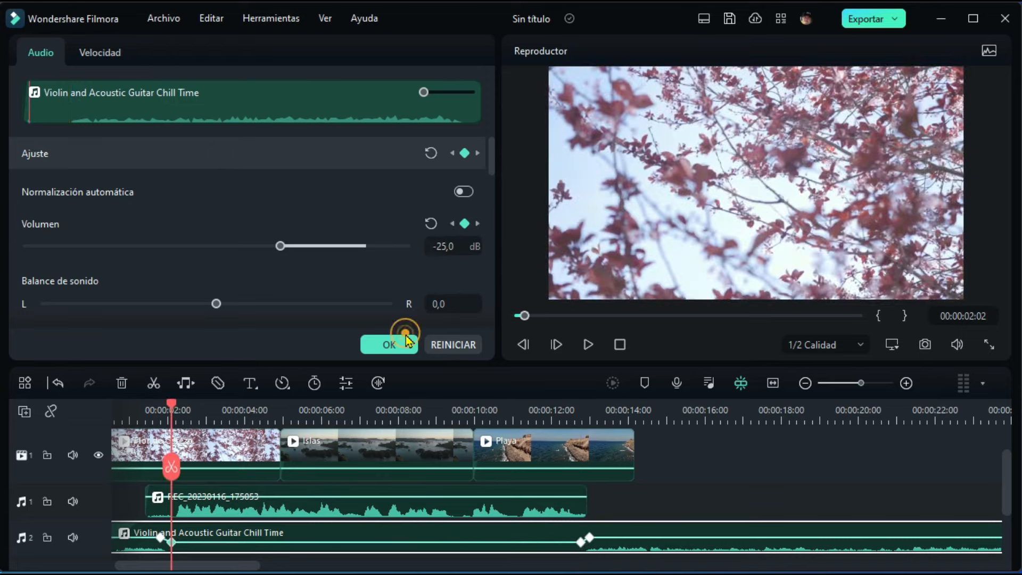
left_click(587, 345)
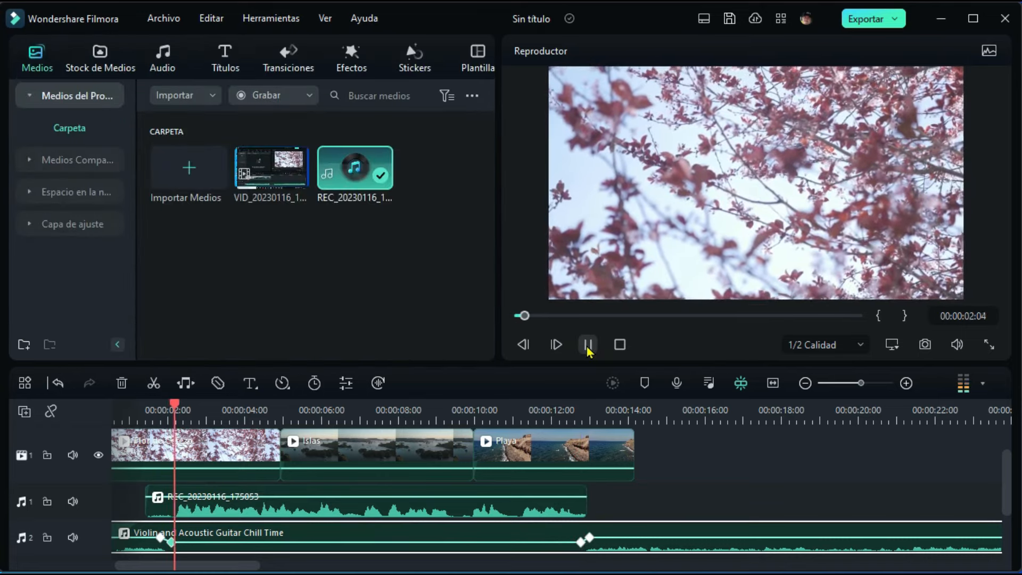
left_click(587, 344)
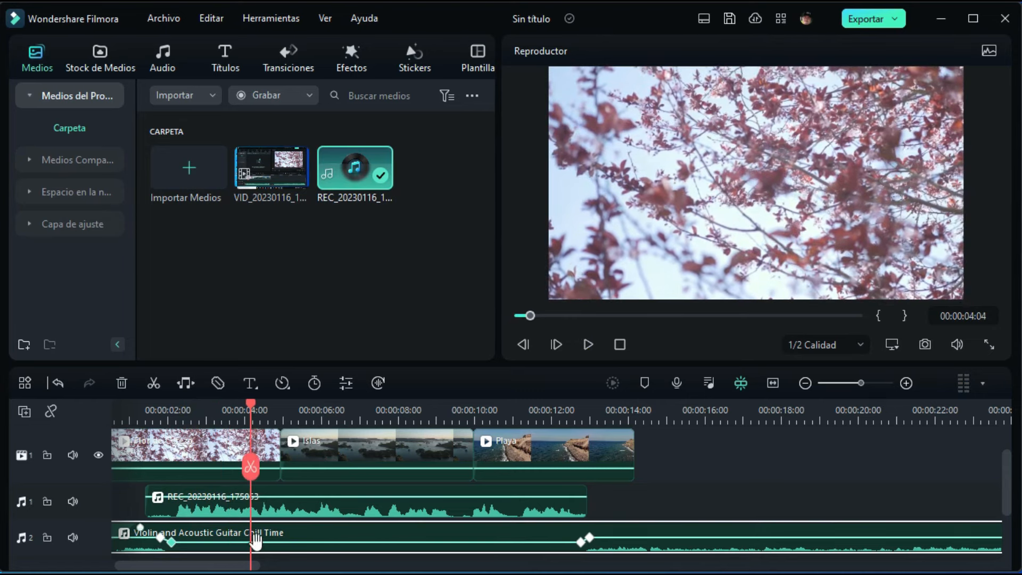
Remove the music clip's volume keyframe at 00:00:02:02
double_click(216, 535)
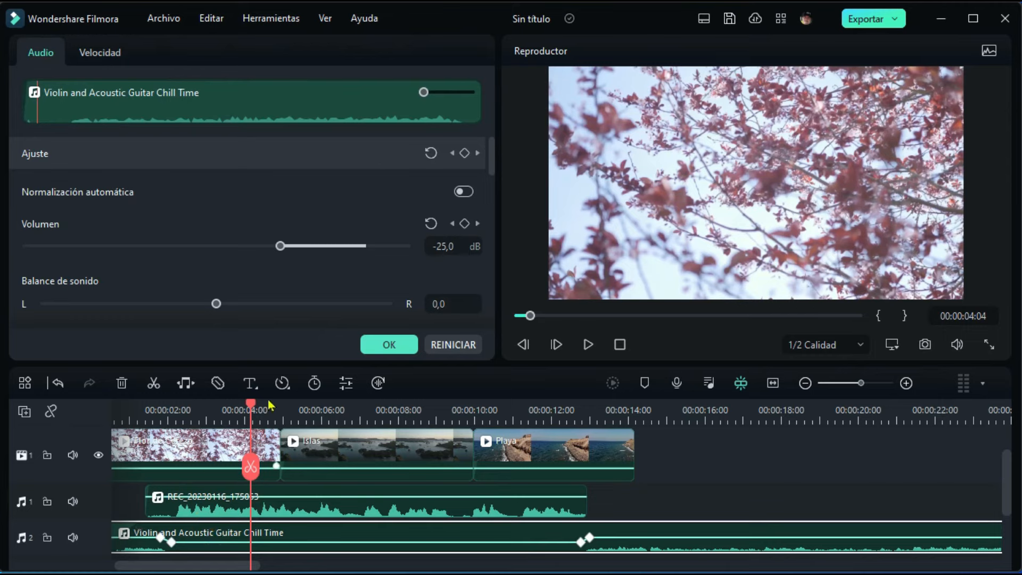
left_click(452, 223)
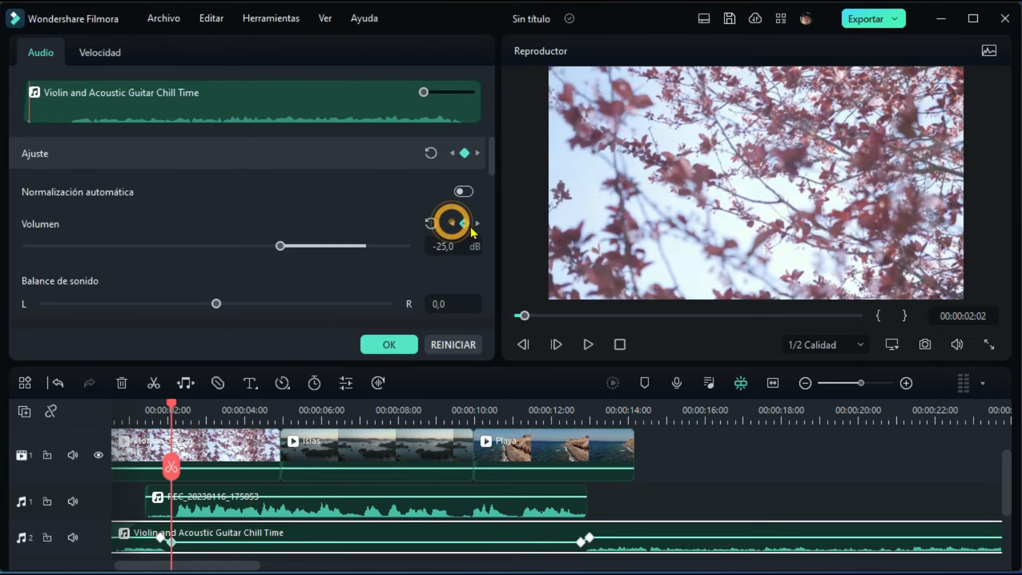
left_click(464, 155)
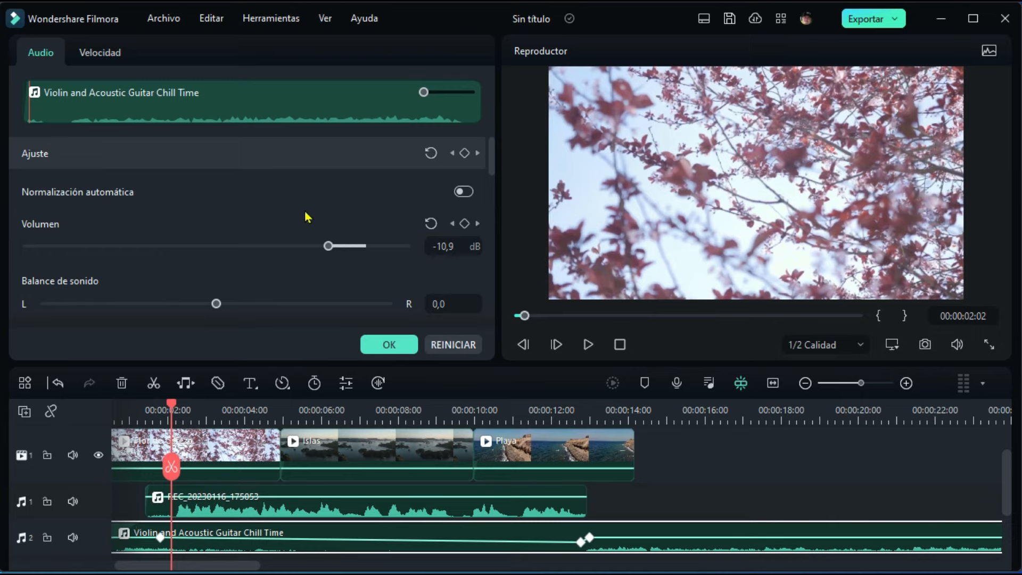
Remove the music clip's remaining volume keyframes at 00:00:12:19, 00:00:13:00 and 00:00:01:20
left_click(477, 223)
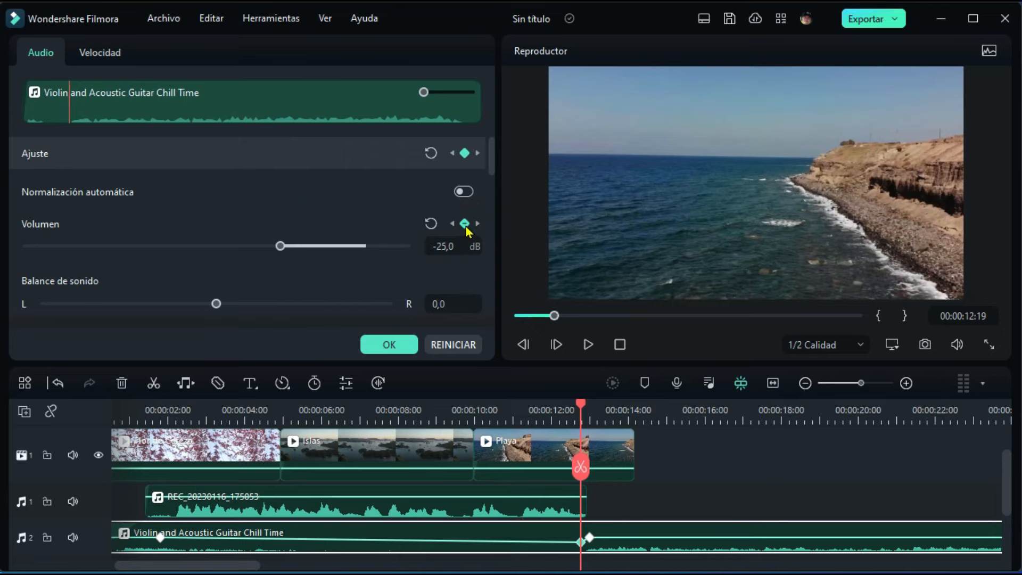
left_click(464, 224)
left_click(589, 537)
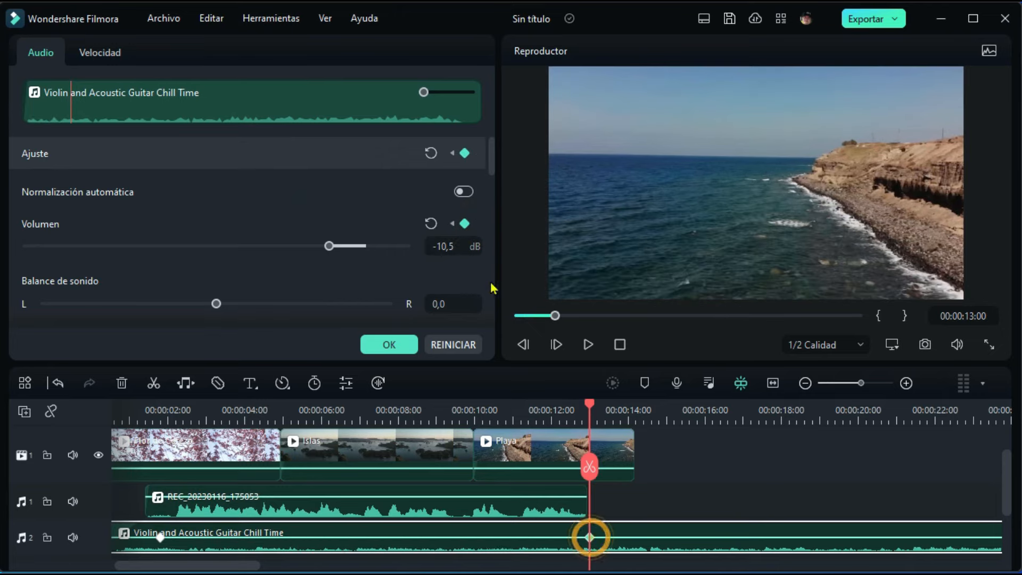
left_click(465, 153)
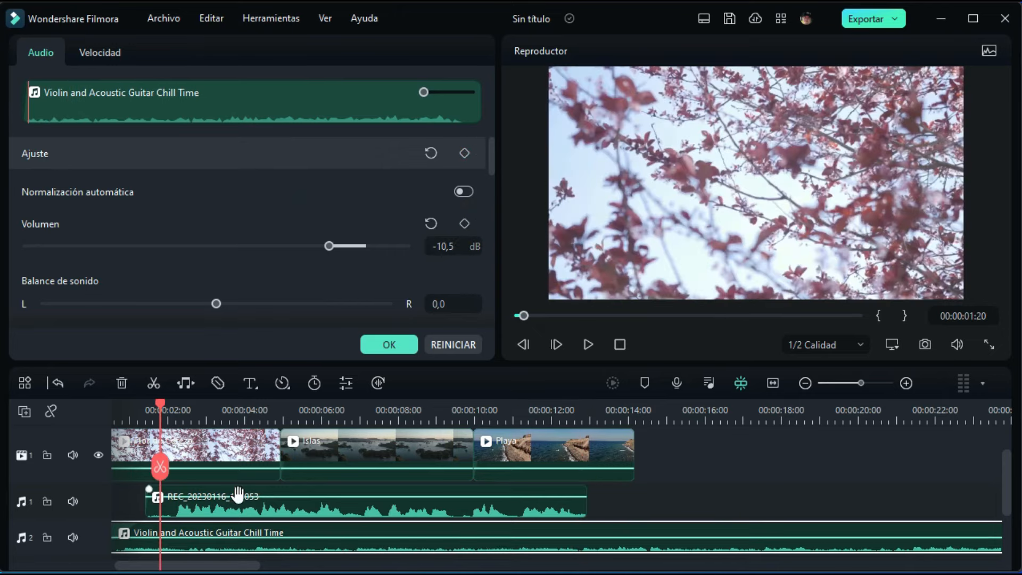
Enable audio ducking at 50% on the voice recording clip and apply the settings
left_click(263, 493)
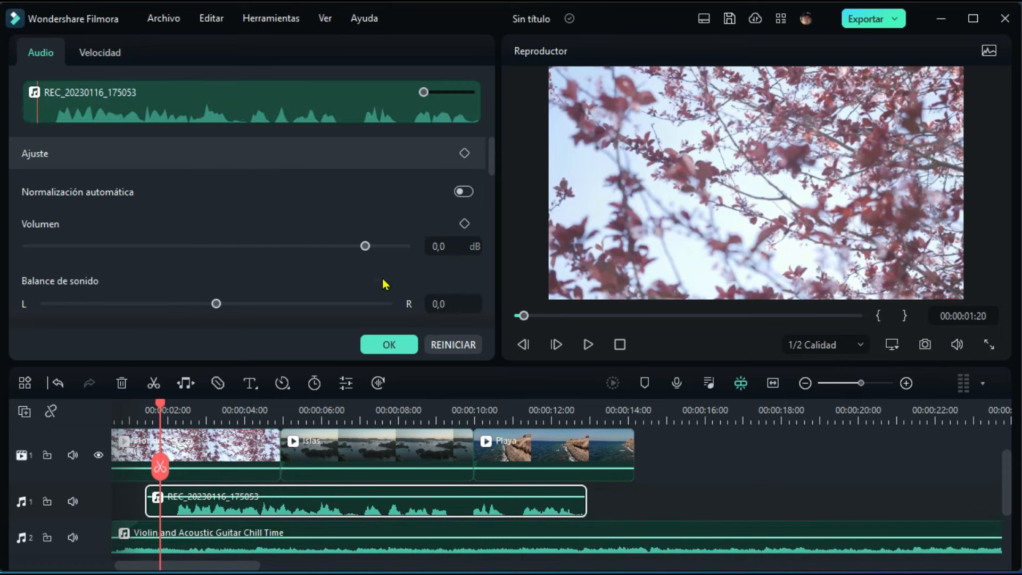
left_click_drag(491, 164, 502, 229)
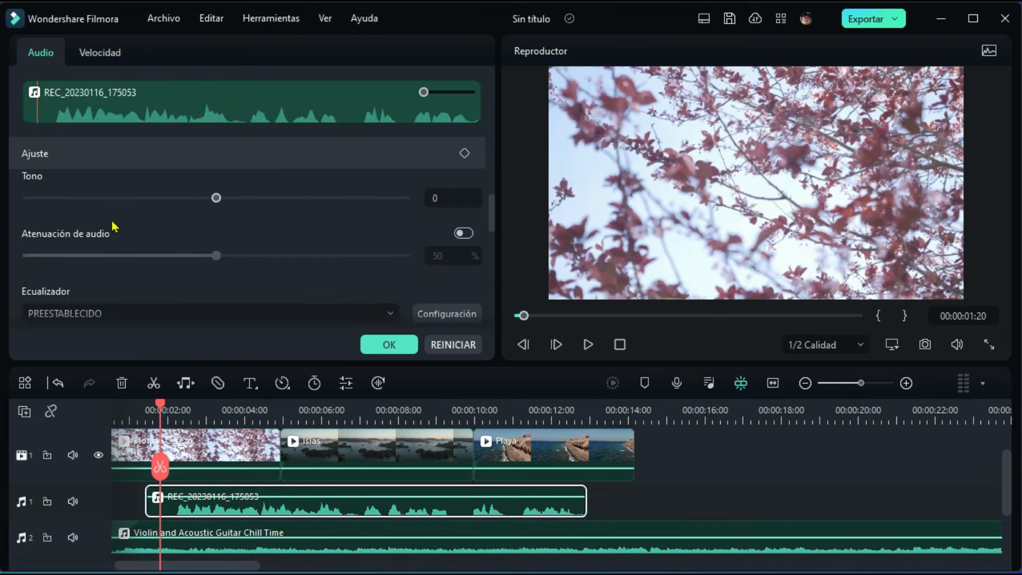
left_click(464, 234)
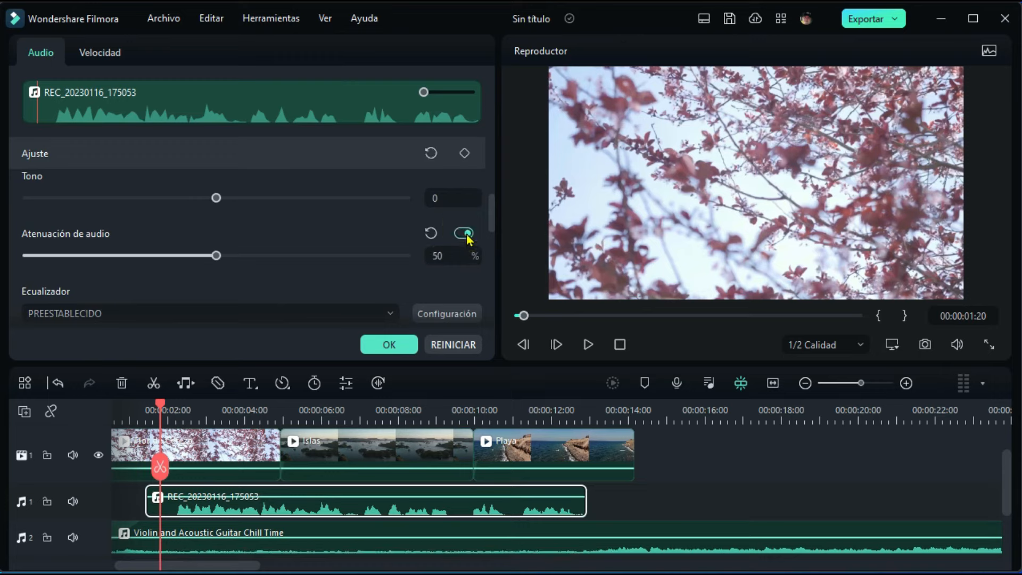
double_click(440, 260)
left_click(392, 345)
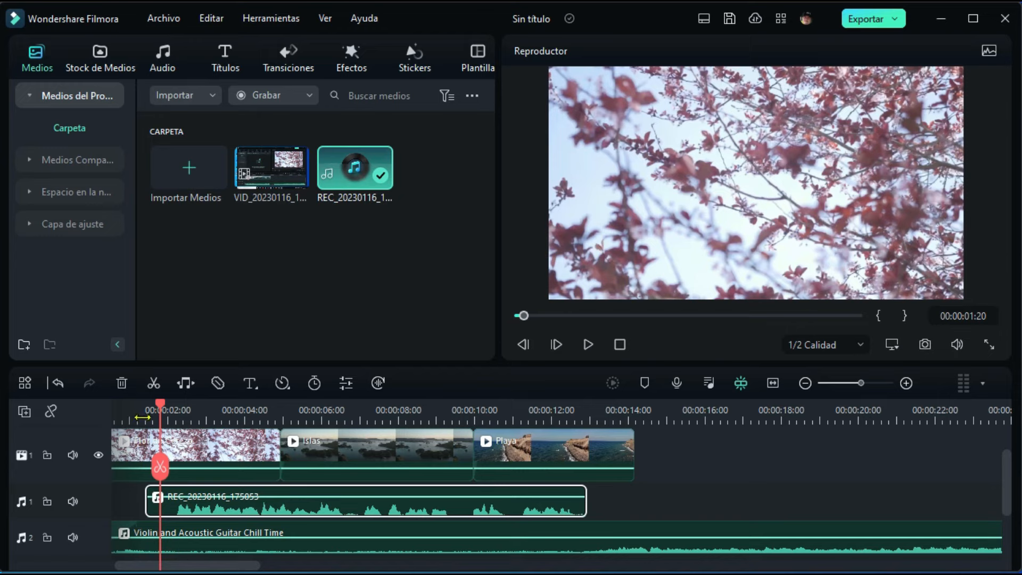
Play the edit from just before the voice recording starts, and again from 00:00:12:04 past its end
left_click(142, 417)
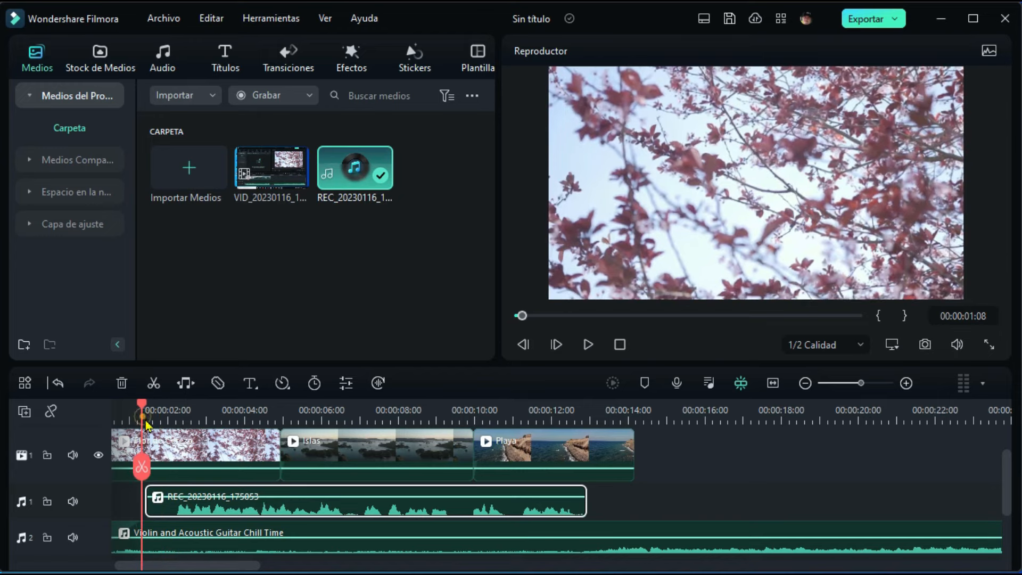
left_click(588, 344)
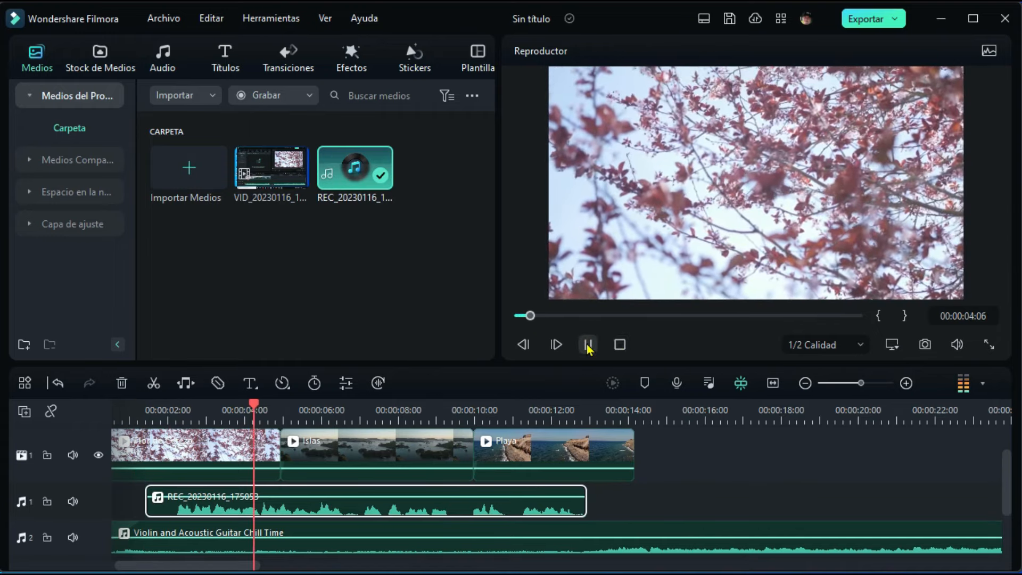
left_click(588, 345)
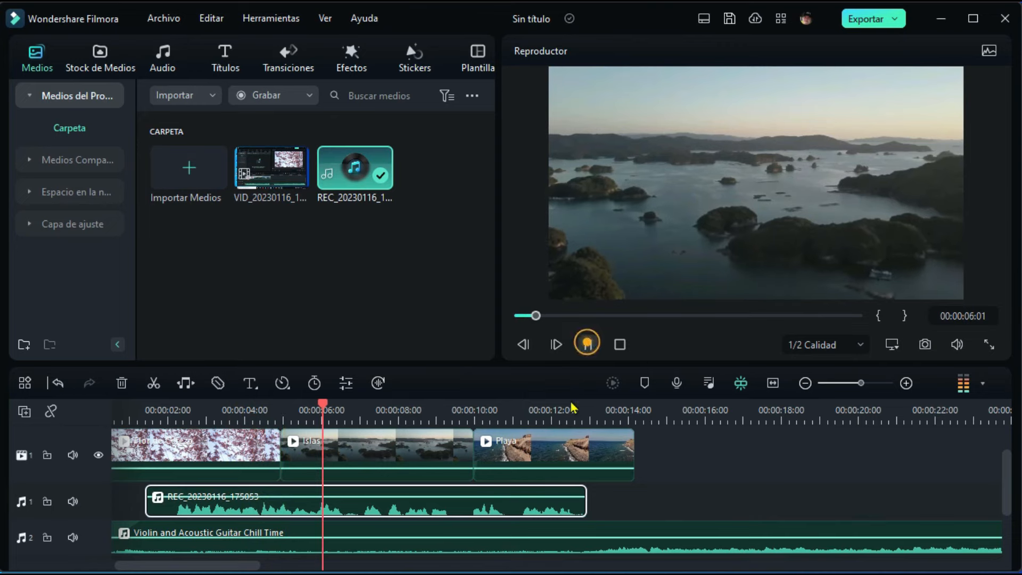
left_click(557, 414)
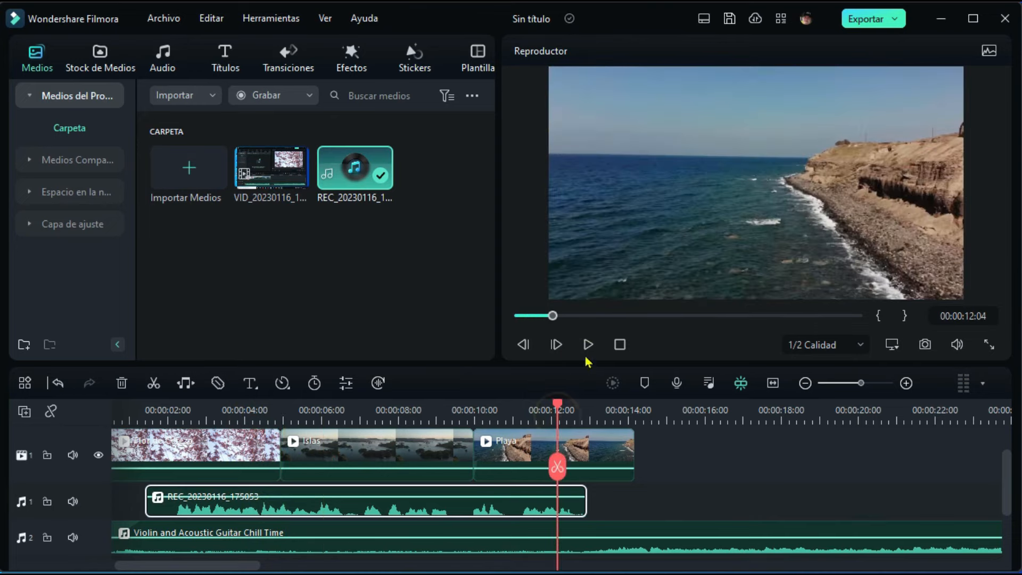
left_click(589, 344)
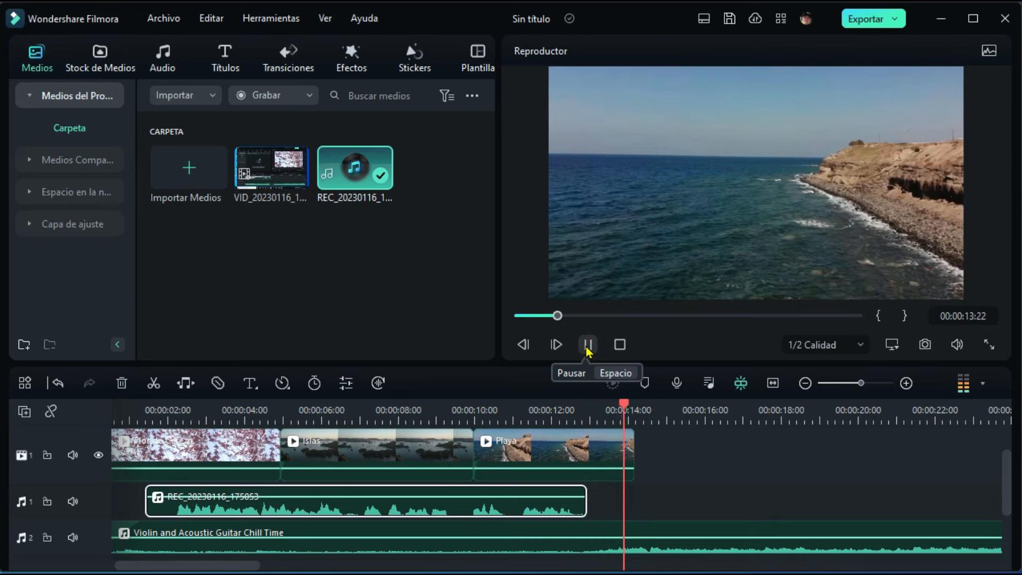
left_click(587, 345)
Move the voice recording clip about 3 seconds later on its audio track
left_click(253, 509)
left_click_drag(253, 514, 386, 514)
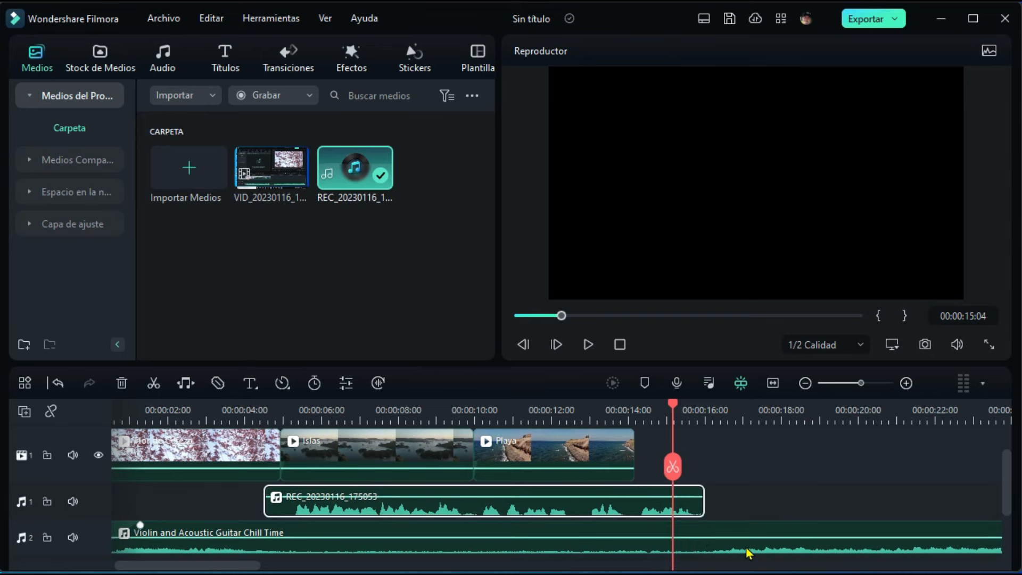